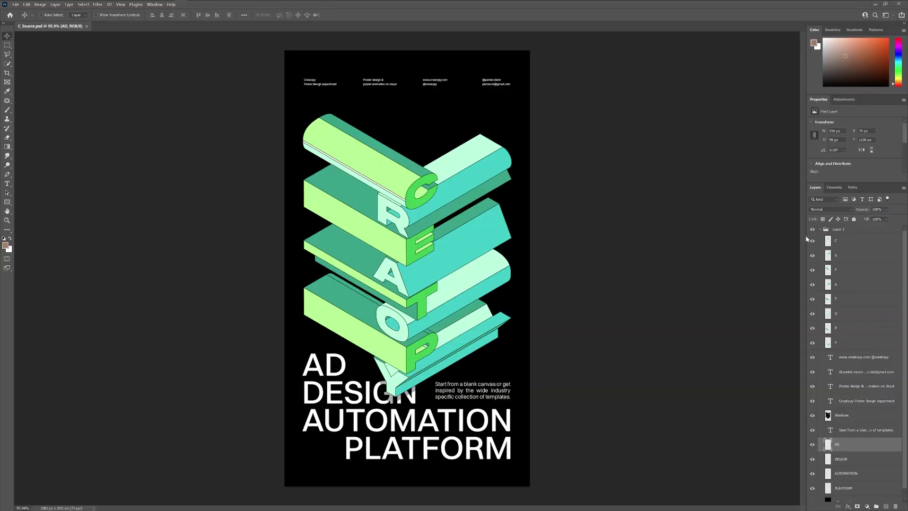
# Inspect the poster's letter and text layers by selecting them and toggling their visibility
pyautogui.click(856, 245)
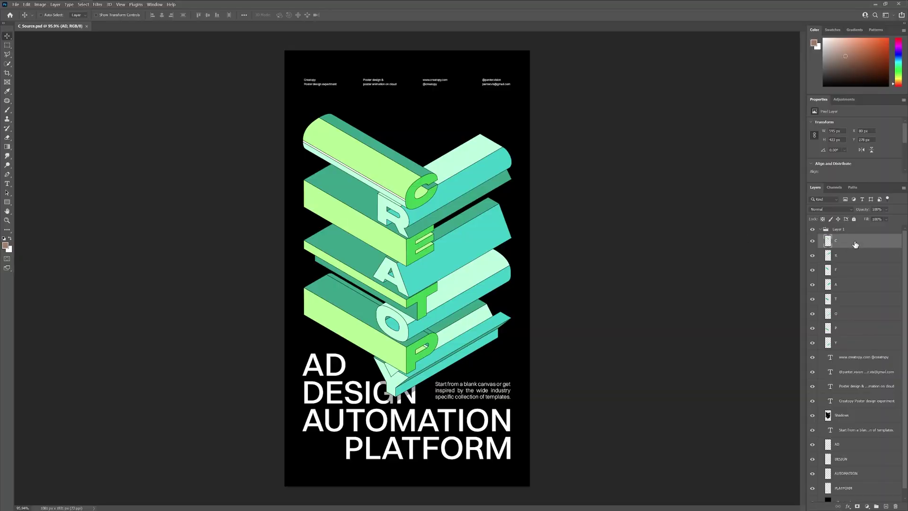
pyautogui.click(813, 242)
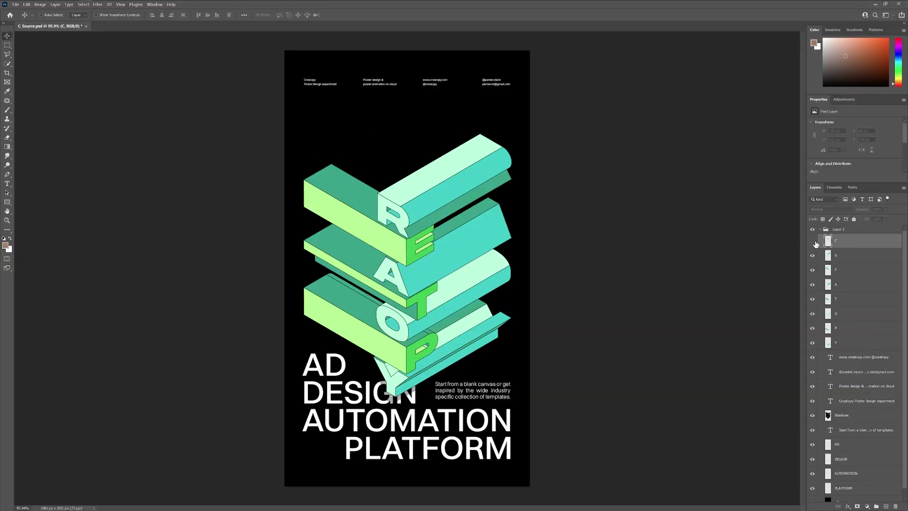
pyautogui.click(814, 241)
pyautogui.click(813, 270)
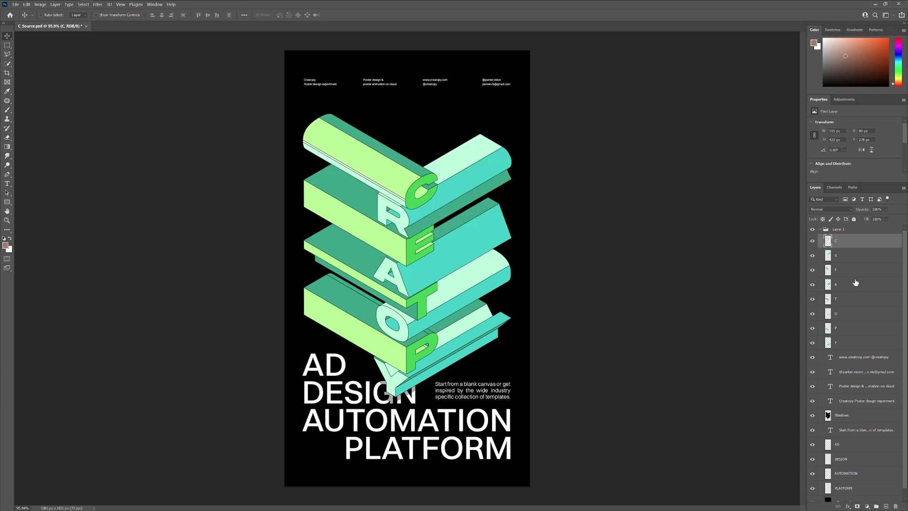
pyautogui.scroll(-1, 855, 283)
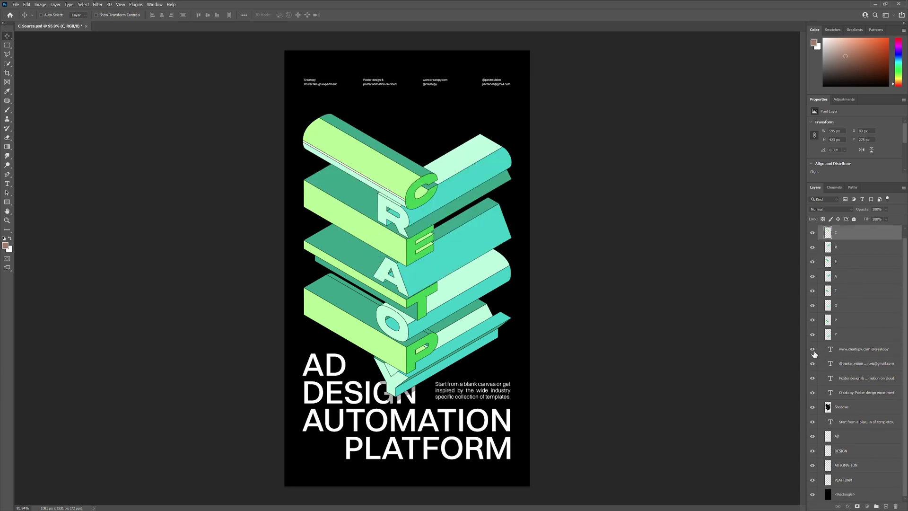
pyautogui.click(852, 349)
pyautogui.click(855, 422)
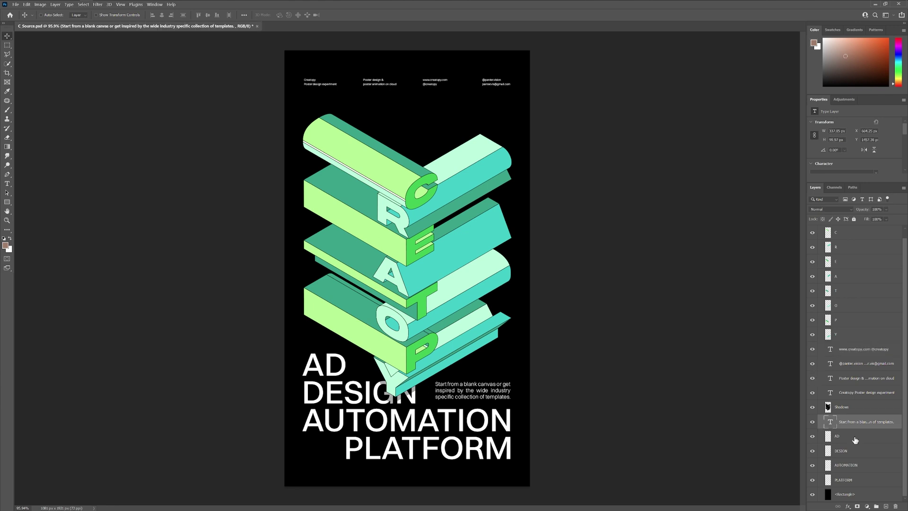
pyautogui.click(856, 438)
pyautogui.click(814, 437)
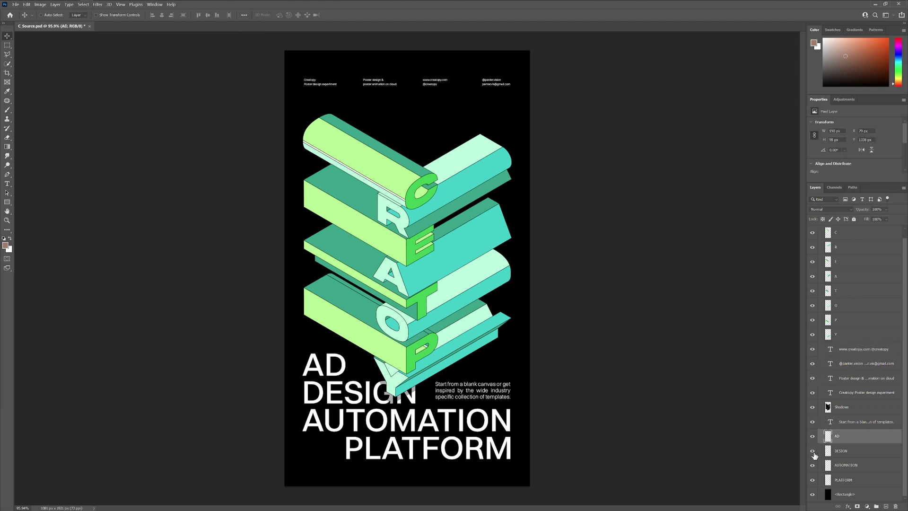
pyautogui.click(814, 464)
pyautogui.click(814, 451)
pyautogui.scroll(1, 849, 453)
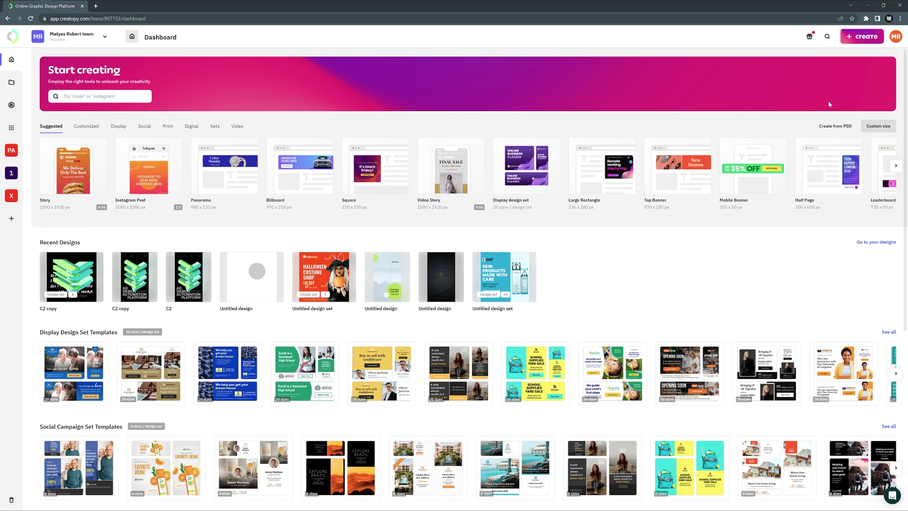
# Create a new design from C_Source.psd, importing all its layers
pyautogui.click(844, 132)
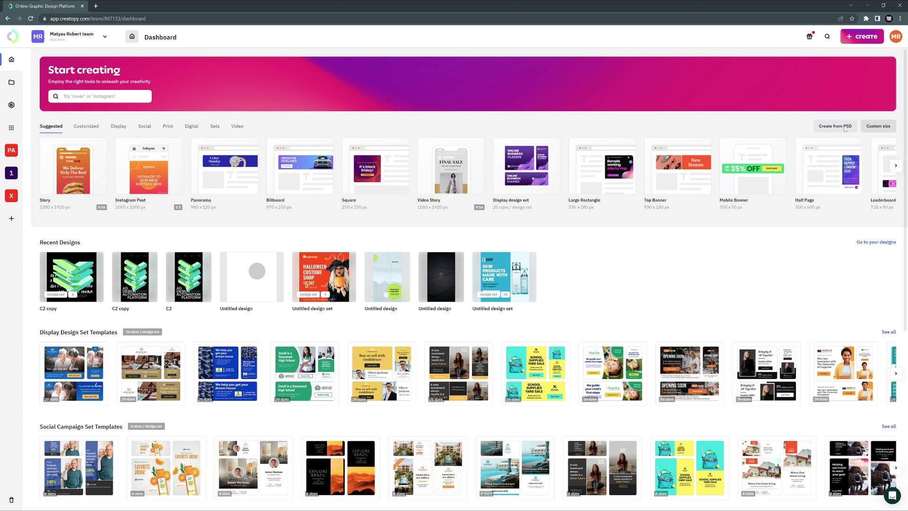
pyautogui.doubleClick(164, 55)
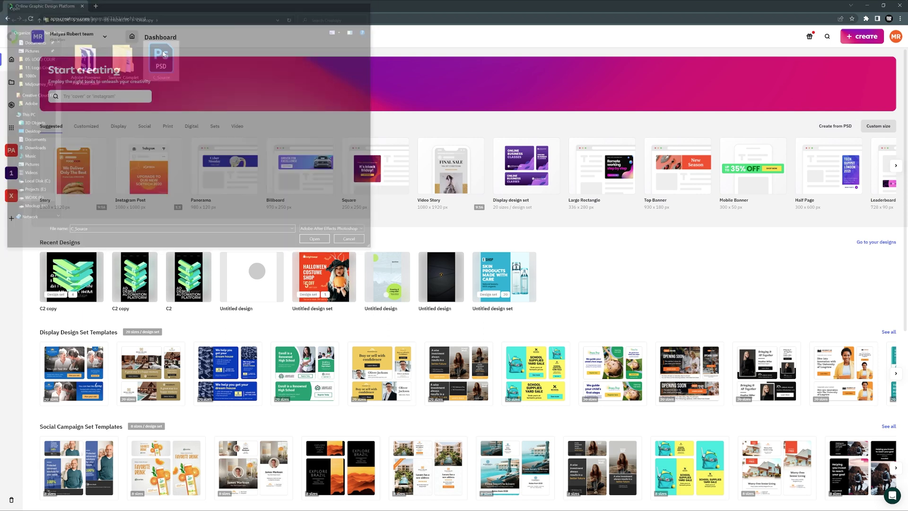
pyautogui.scroll(-2, 453, 252)
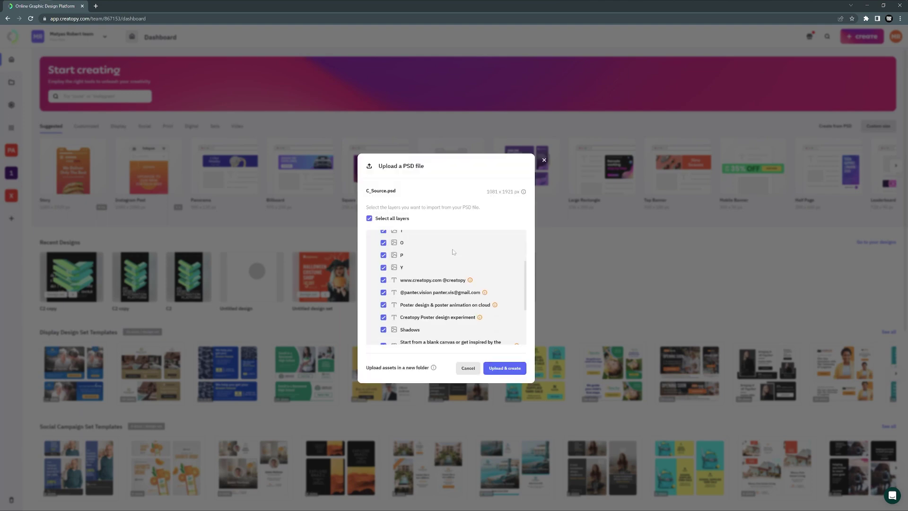
pyautogui.scroll(-2, 458, 257)
pyautogui.scroll(-2, 465, 262)
pyautogui.scroll(6, 469, 268)
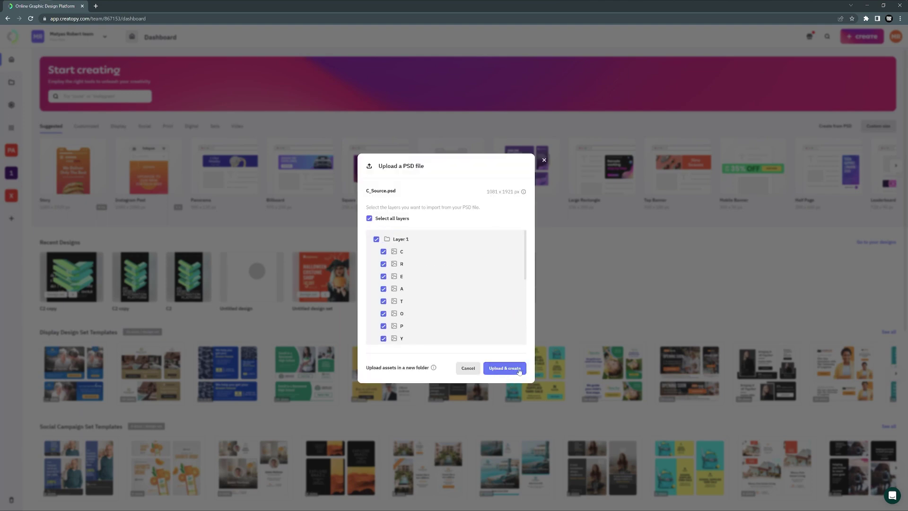
pyautogui.click(505, 368)
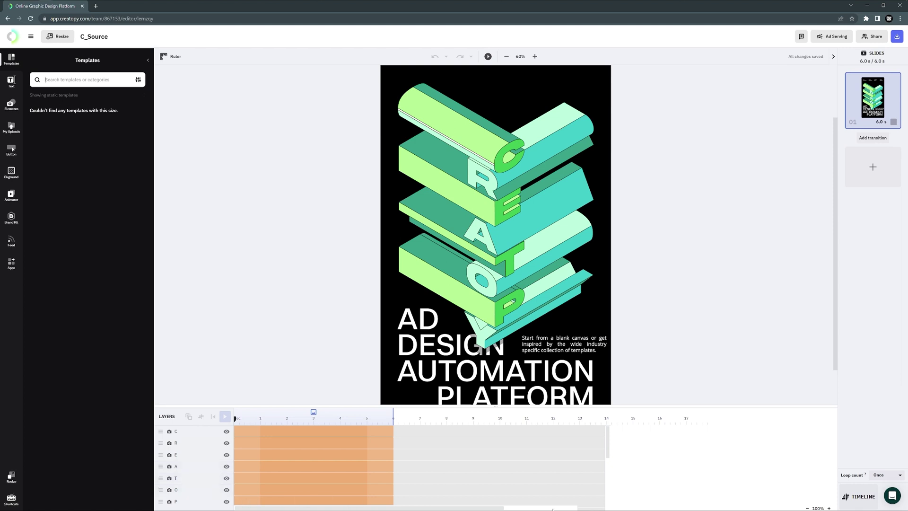
# Give the C letter block a custom Move entrance starting off the poster's left edge
pyautogui.moveTo(282, 406); pyautogui.dragTo(296, 353)
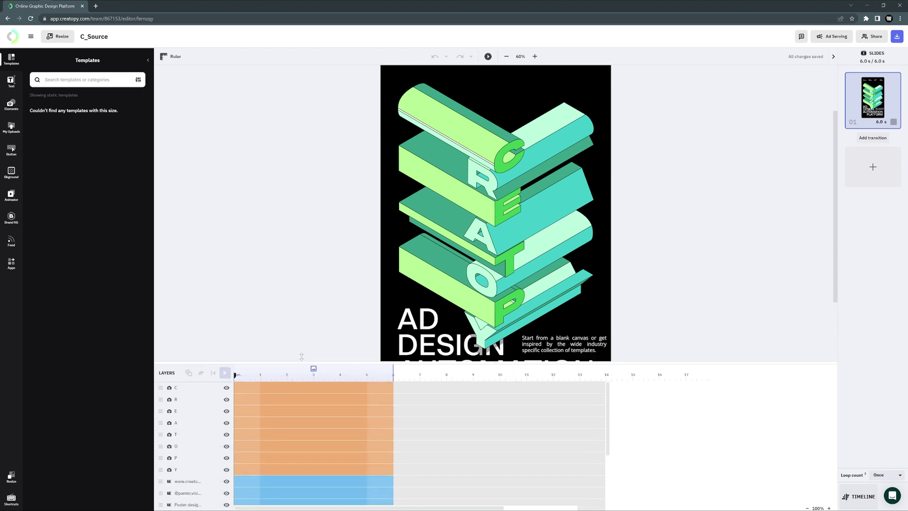
pyautogui.moveTo(192, 378)
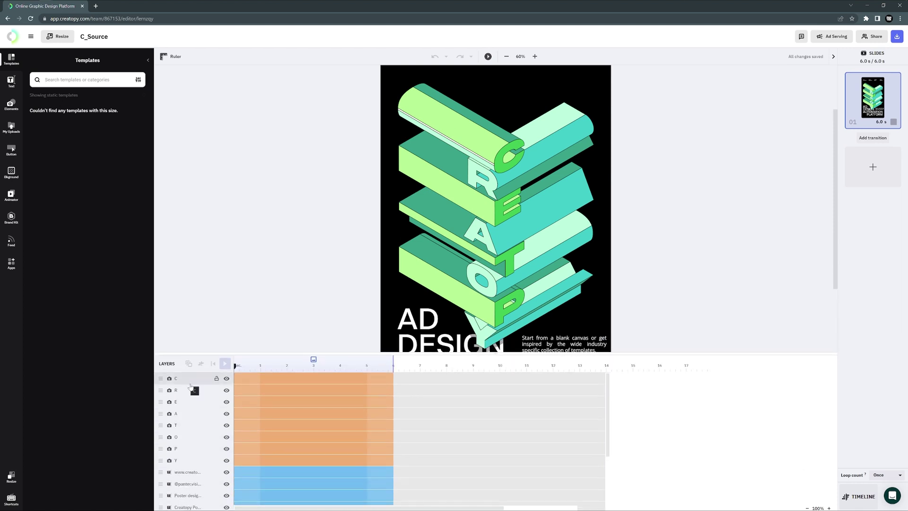
pyautogui.click(183, 383)
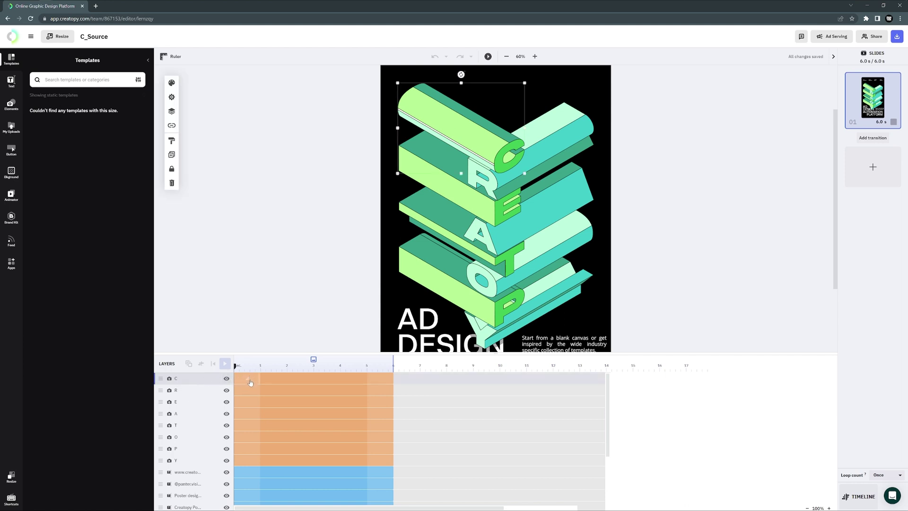
pyautogui.click(250, 382)
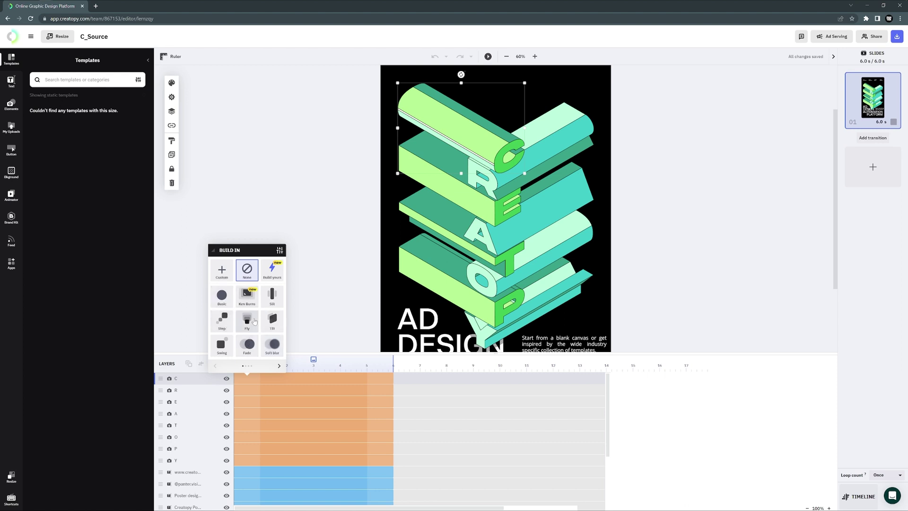
pyautogui.click(281, 282)
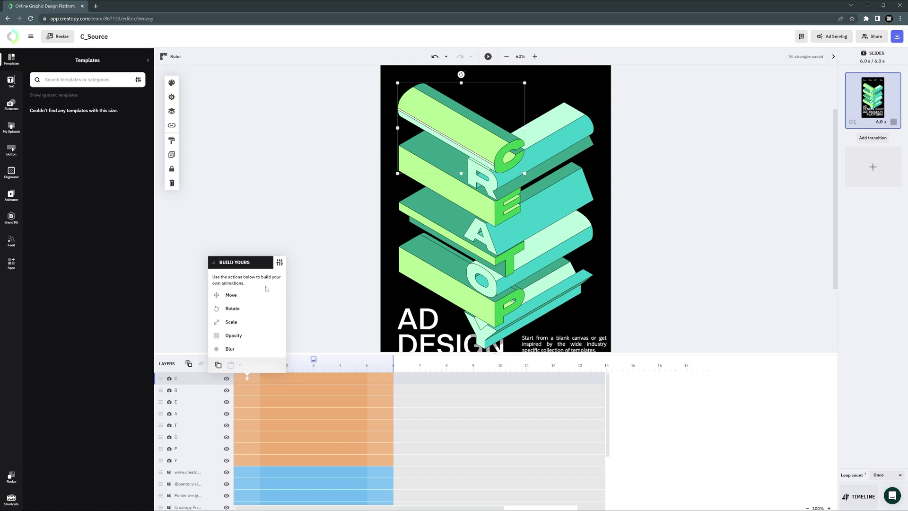
pyautogui.click(238, 299)
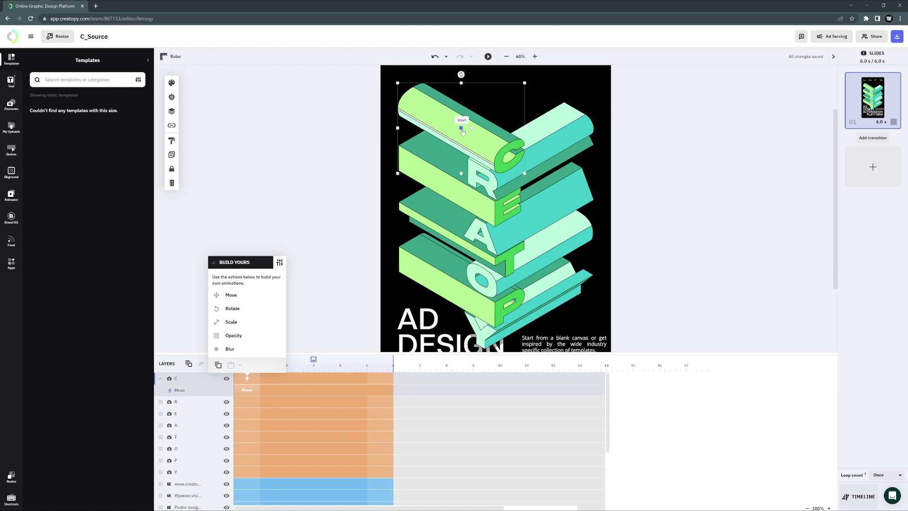
pyautogui.moveTo(463, 132); pyautogui.dragTo(296, 128)
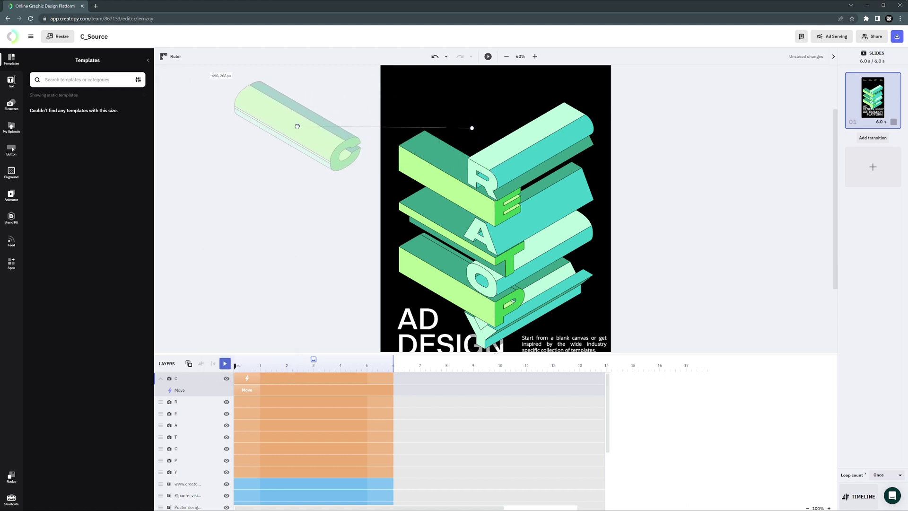
pyautogui.moveTo(239, 365)
pyautogui.mouseDown()
pyautogui.moveTo(258, 365)
pyautogui.moveTo(235, 365)
pyautogui.mouseUp()
# Add Move fly-in animations to the R, E and A letter blocks
pyautogui.click(186, 404)
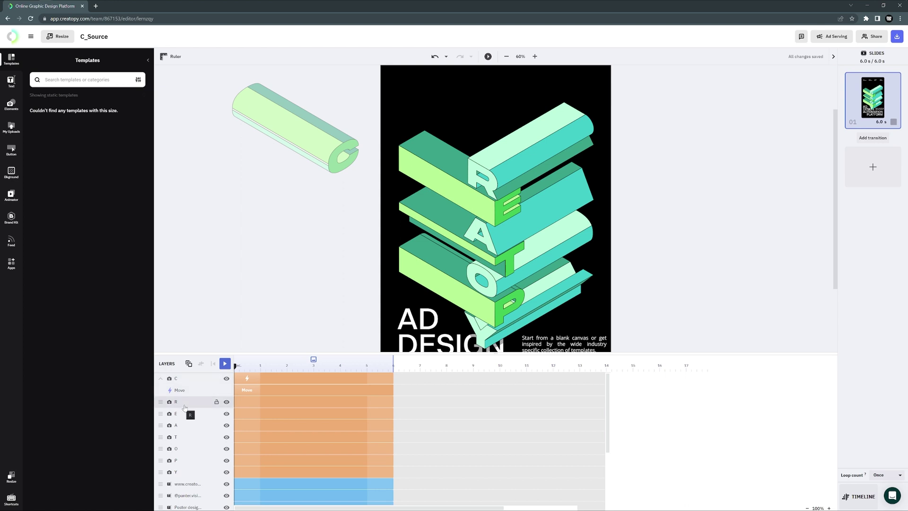
pyautogui.hotkey('ctrl', 'v')
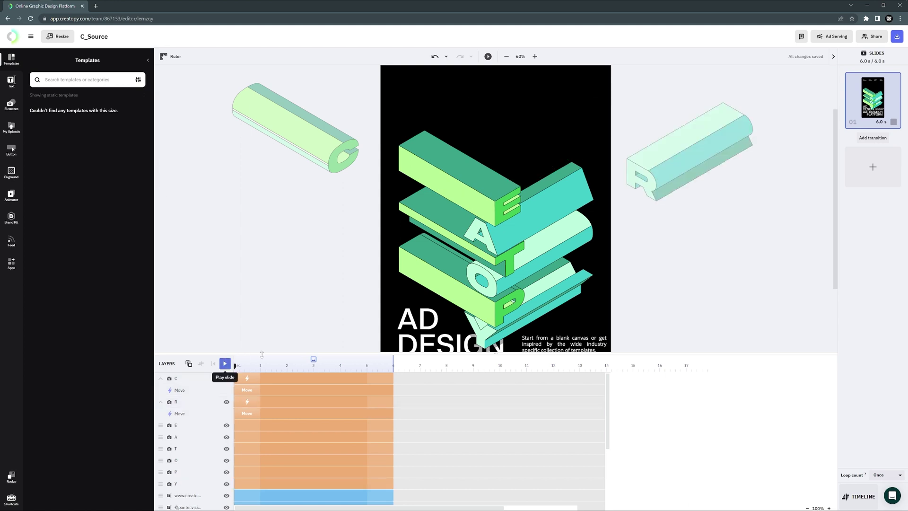
pyautogui.click(453, 208)
pyautogui.hotkey('ctrl', 'v')
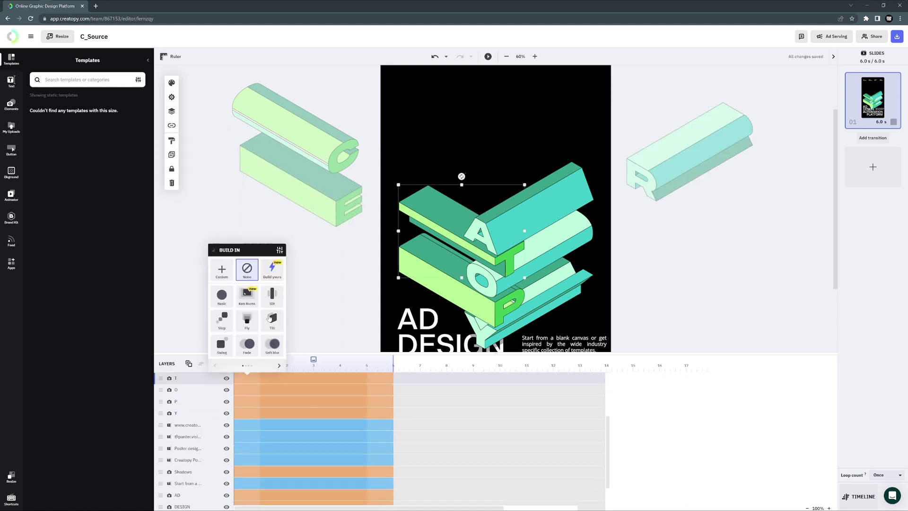
pyautogui.hotkey('ctrl', 'v')
pyautogui.click(468, 228)
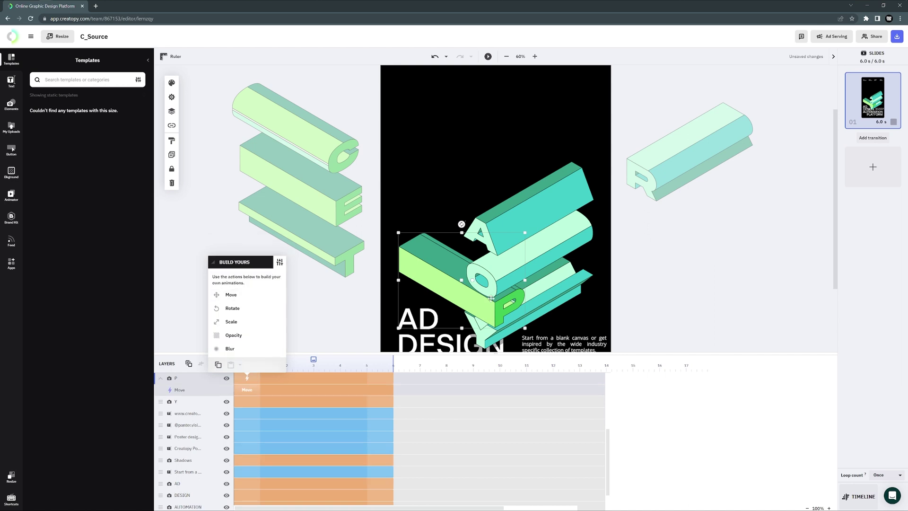
pyautogui.click(231, 296)
# Give the O and Y slabs Move entrances from beyond the right edge, then preview
pyautogui.click(529, 252)
pyautogui.hotkey('ctrl', 'v')
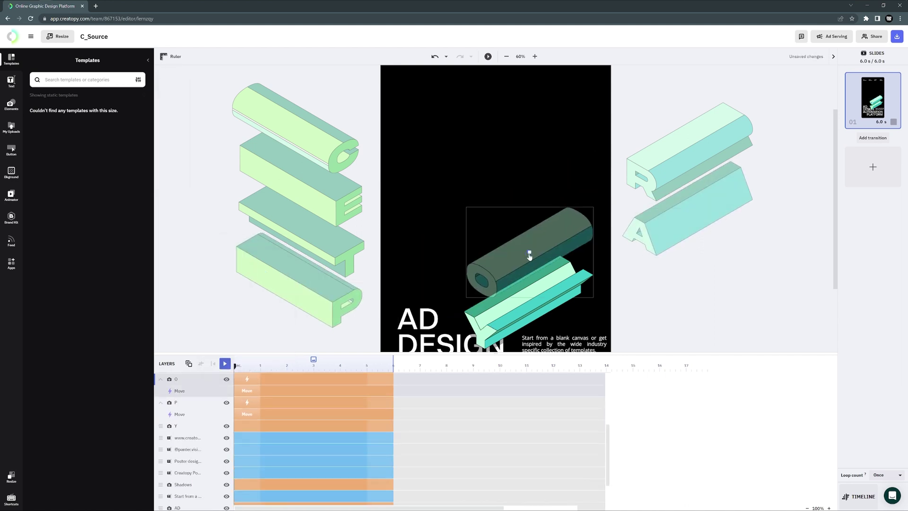
pyautogui.click(529, 298)
pyautogui.hotkey('ctrl', 'v')
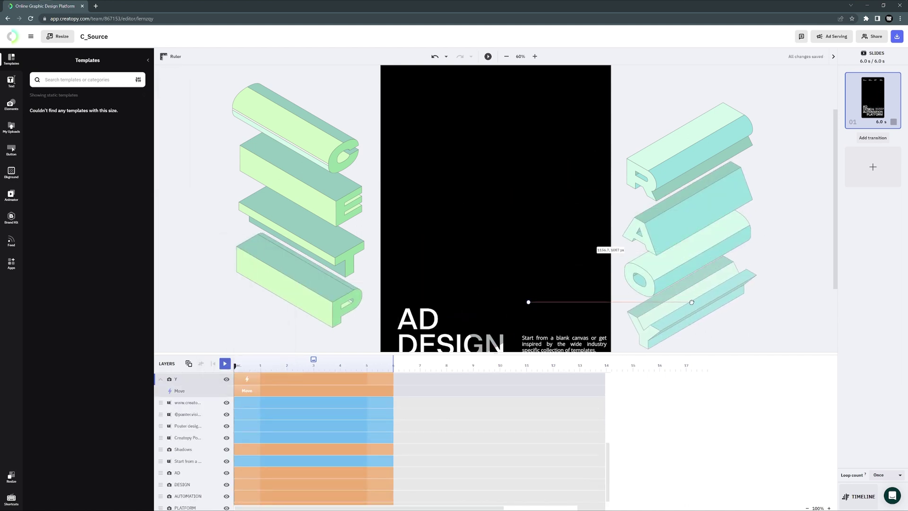
pyautogui.moveTo(692, 303); pyautogui.dragTo(693, 303)
pyautogui.click(488, 56)
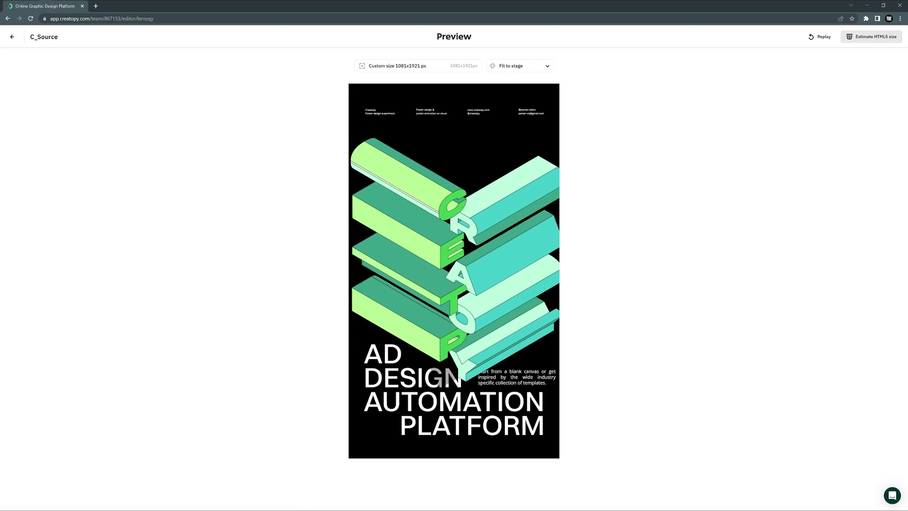
# Delay the P slab's timeline bar and preview the staggered letter entrances
pyautogui.press('Escape')
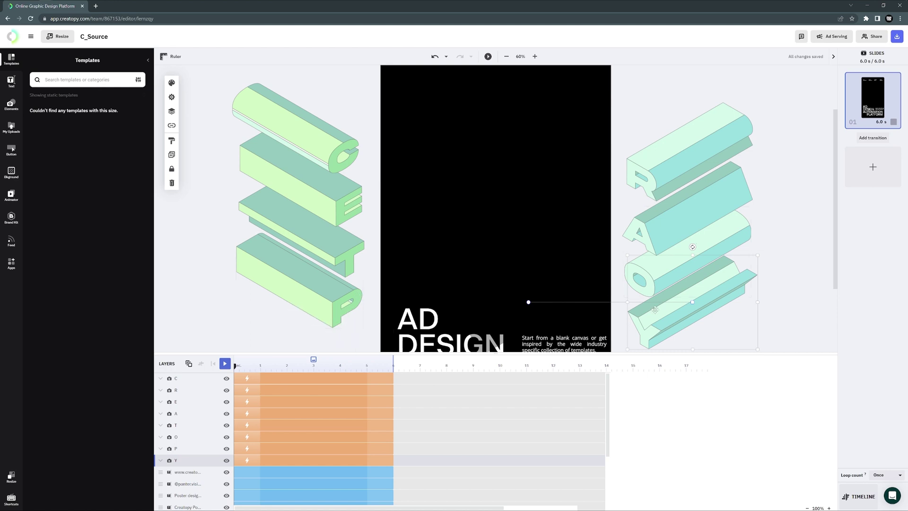
pyautogui.scroll(-1, 362, 449)
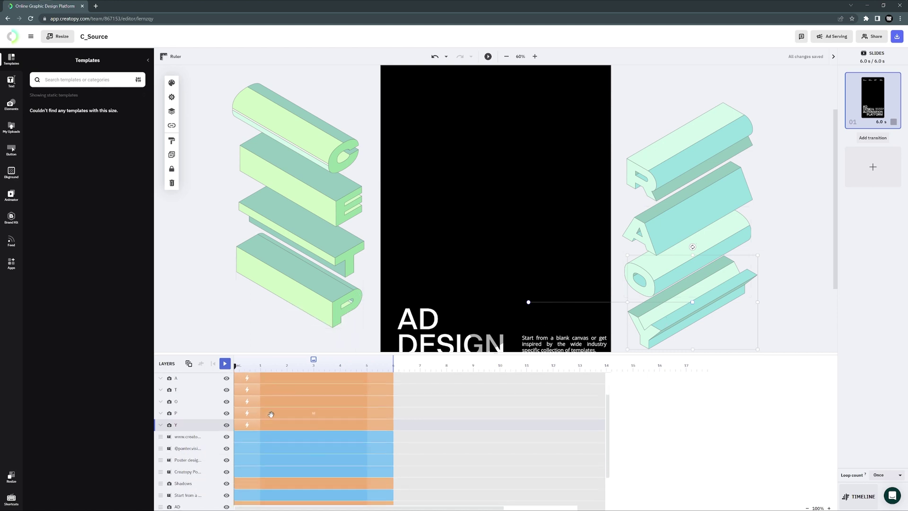
pyautogui.moveTo(270, 415)
pyautogui.mouseDown()
pyautogui.moveTo(275, 378)
pyautogui.moveTo(284, 403)
pyautogui.mouseUp()
pyautogui.scroll(1, 274, 378)
pyautogui.scroll(2, 293, 401)
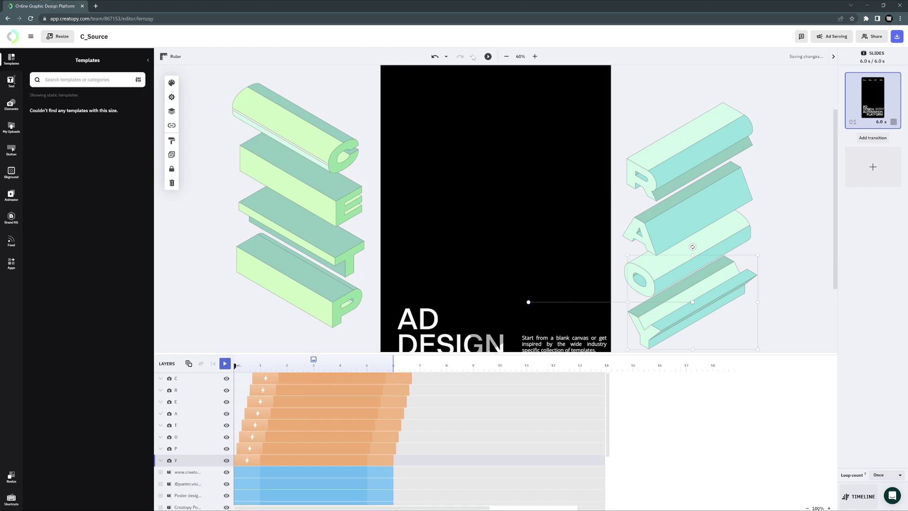
pyautogui.click(487, 56)
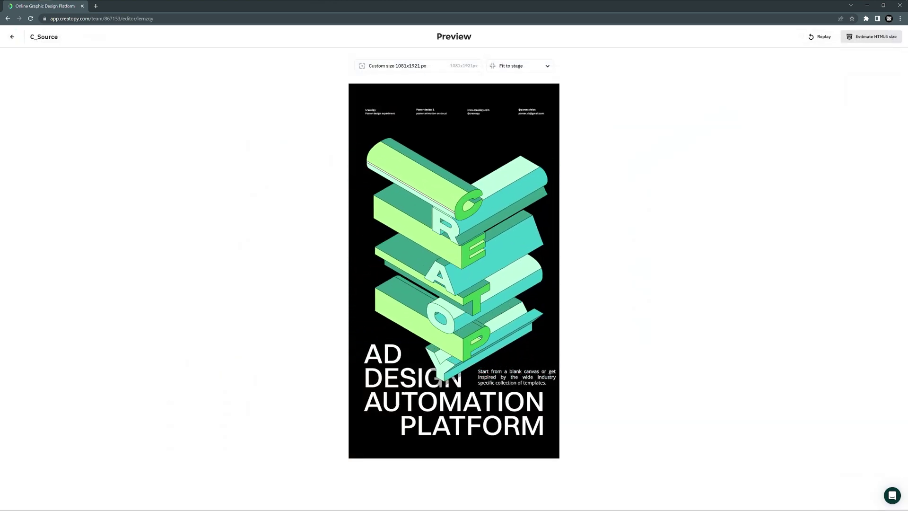
pyautogui.click(12, 38)
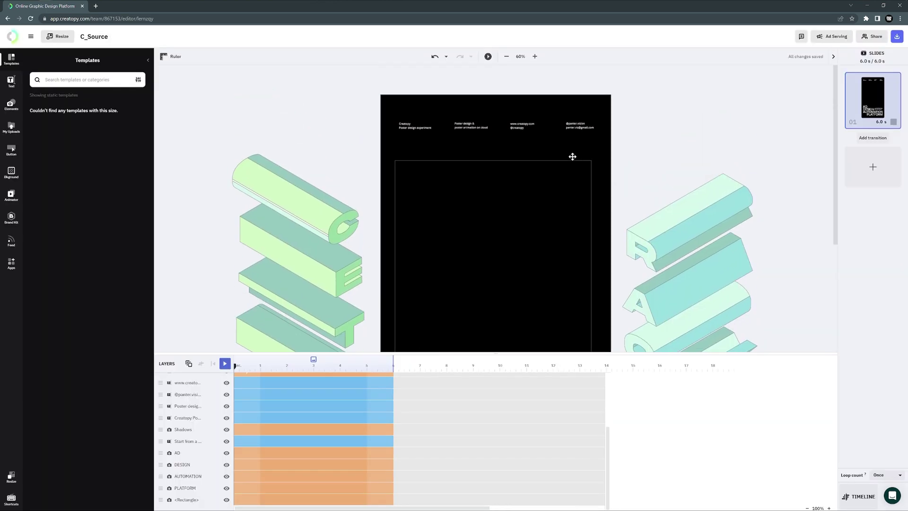
# Add a Blur entrance from 100 to 0 on the Creatopy credit text and scrub to check
pyautogui.click(421, 126)
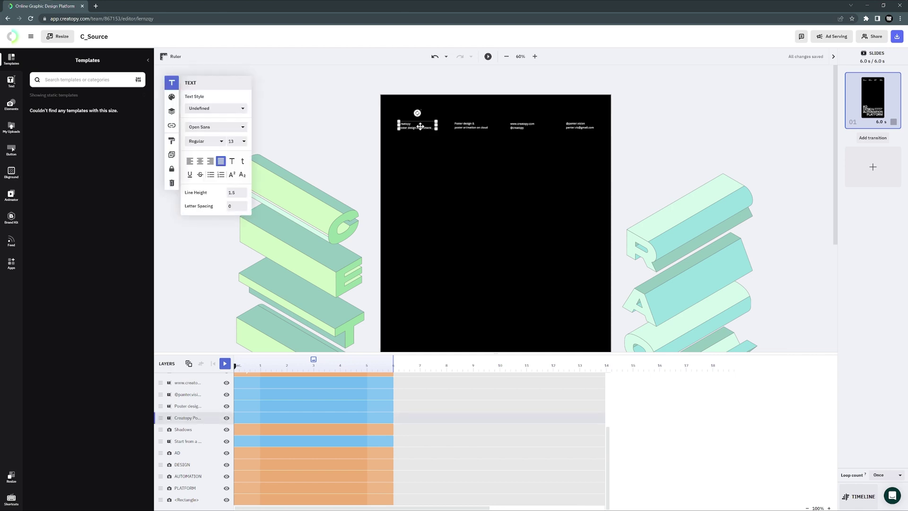
pyautogui.click(249, 421)
pyautogui.click(272, 310)
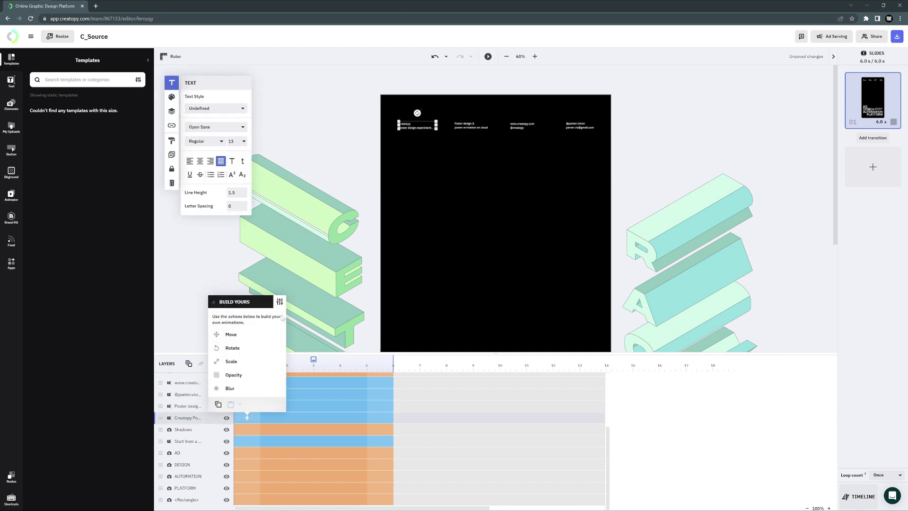
pyautogui.click(230, 389)
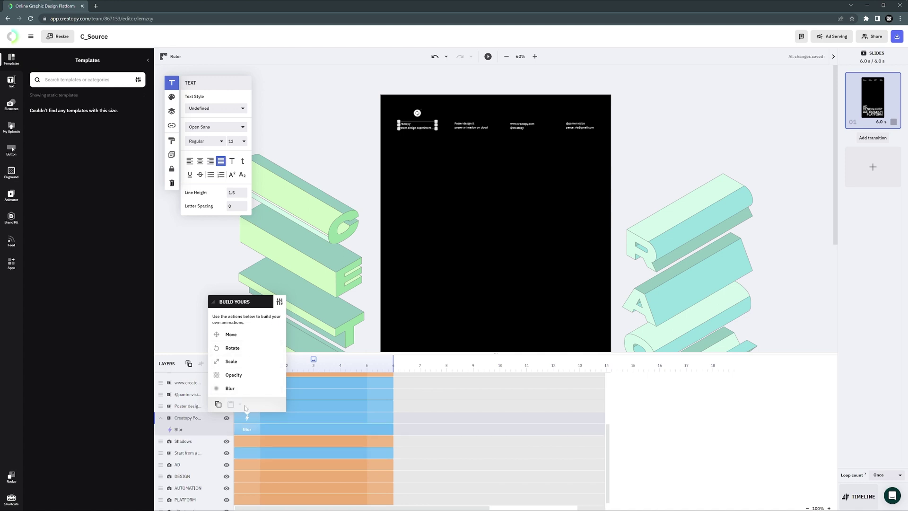
pyautogui.click(247, 431)
pyautogui.write('100')
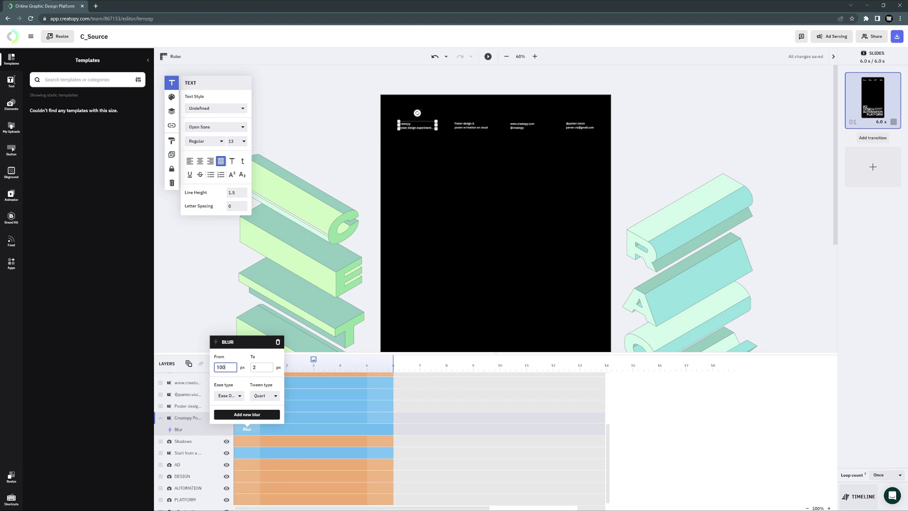
pyautogui.press('Tab')
pyautogui.click(243, 382)
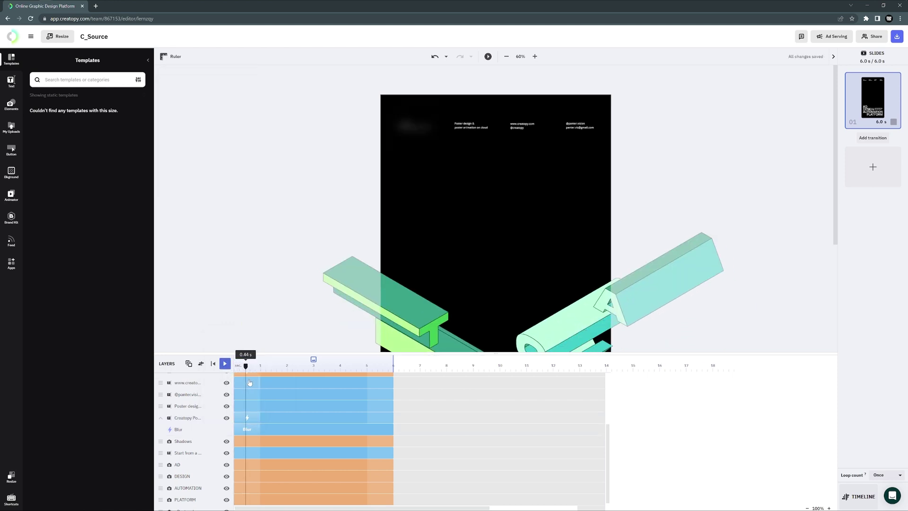
pyautogui.moveTo(243, 381); pyautogui.dragTo(258, 380)
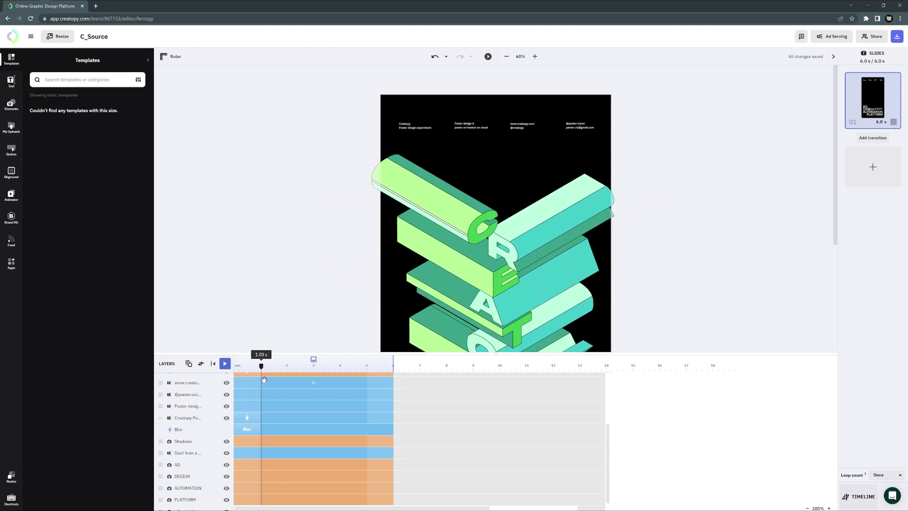
pyautogui.click(523, 125)
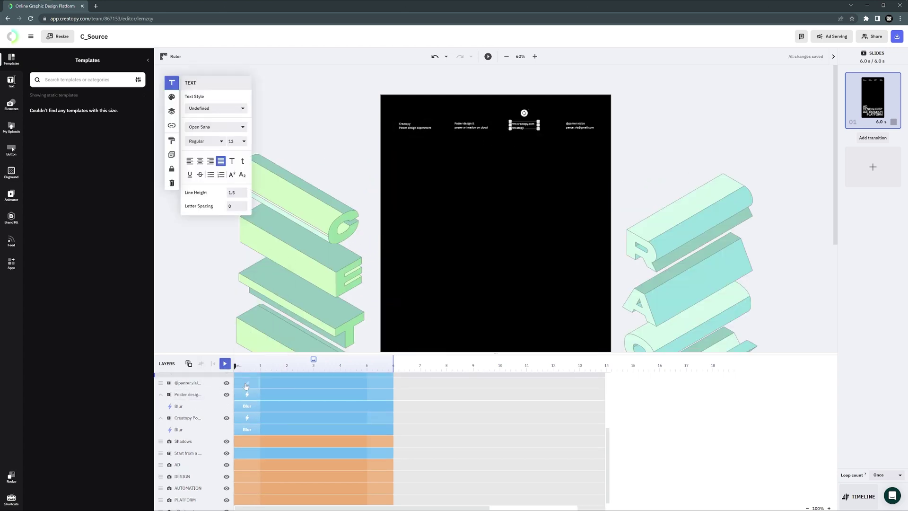
pyautogui.click(247, 383)
pyautogui.click(247, 334)
pyautogui.click(590, 260)
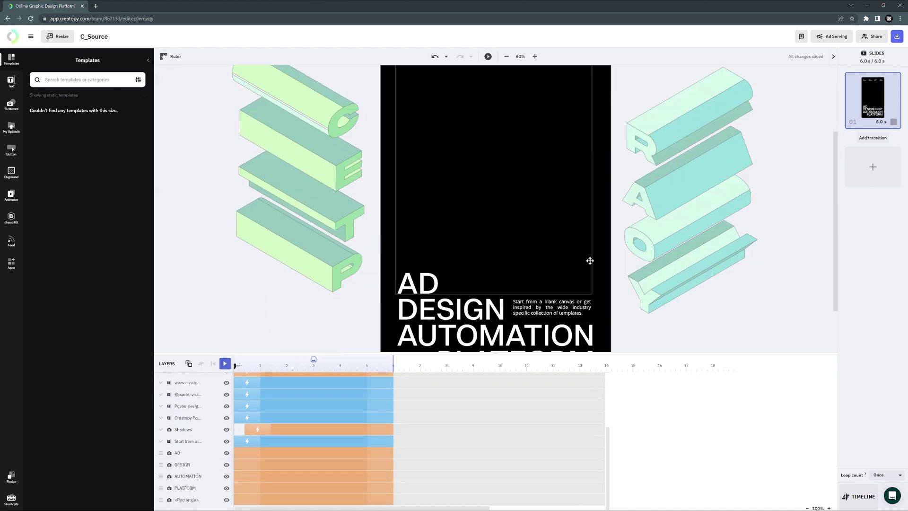
pyautogui.click(487, 56)
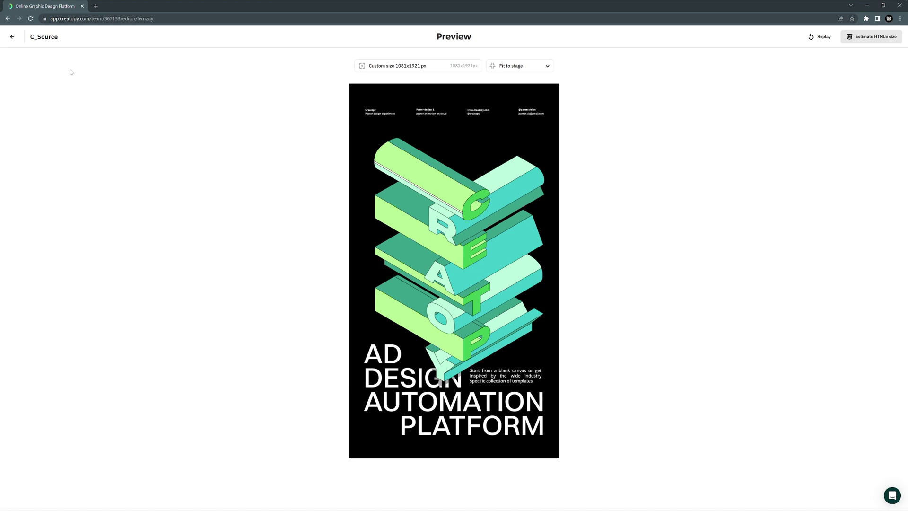
pyautogui.click(11, 36)
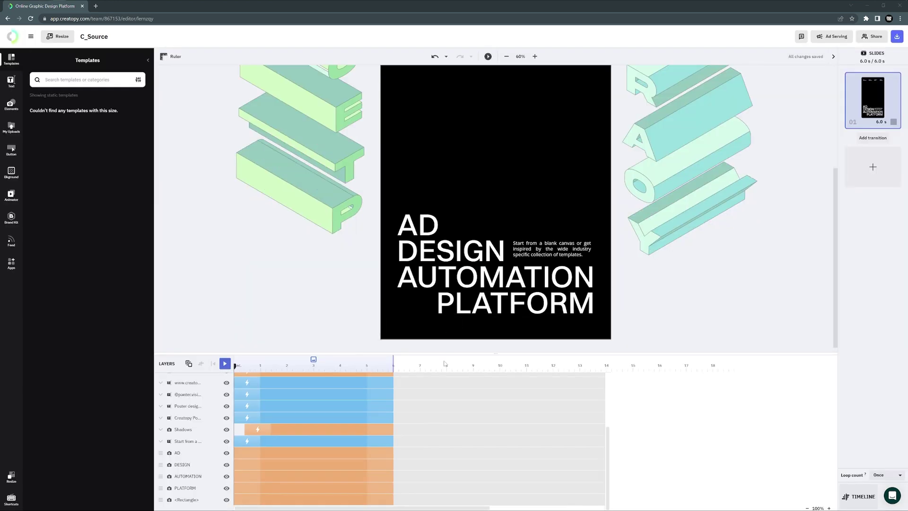
pyautogui.click(417, 221)
pyautogui.click(493, 323)
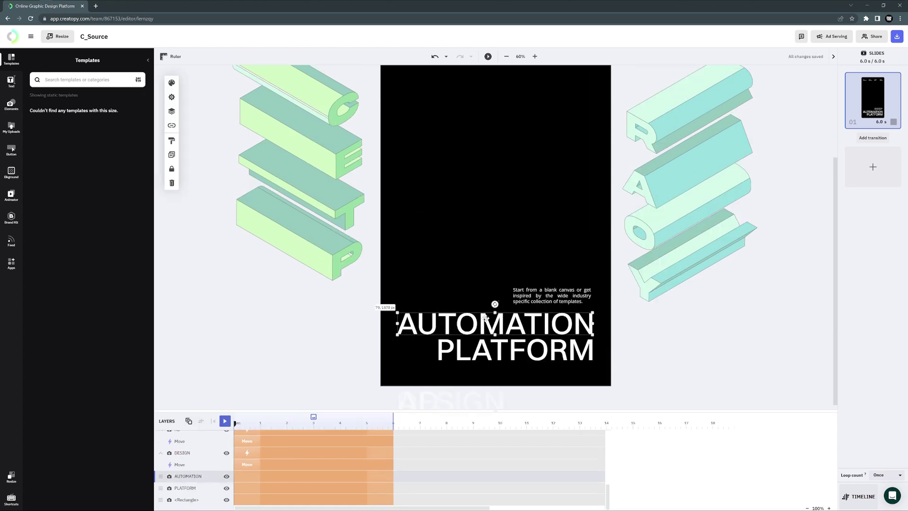
pyautogui.moveTo(494, 348); pyautogui.dragTo(516, 402)
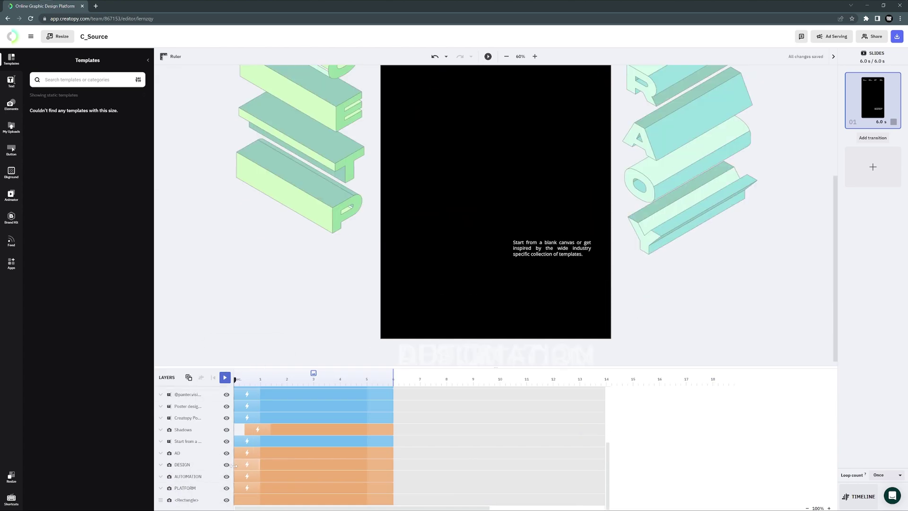
pyautogui.moveTo(235, 465); pyautogui.dragTo(247, 489)
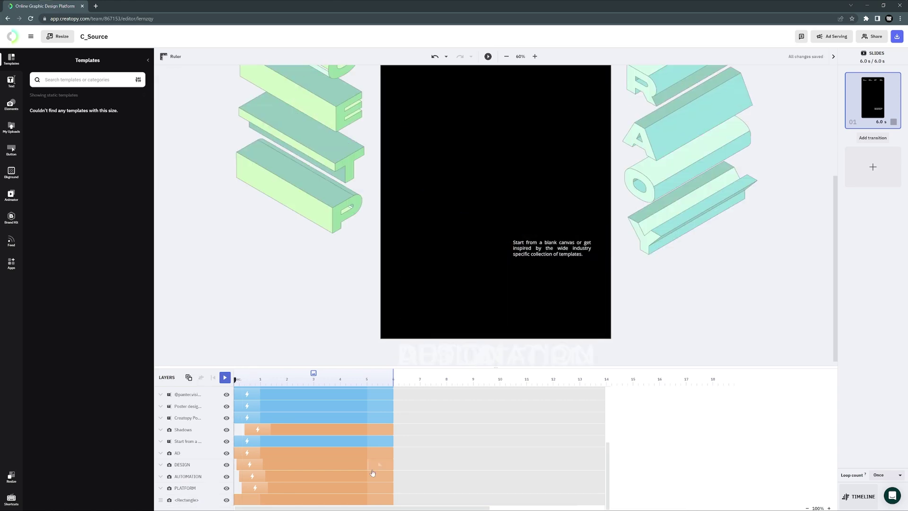
pyautogui.click(488, 57)
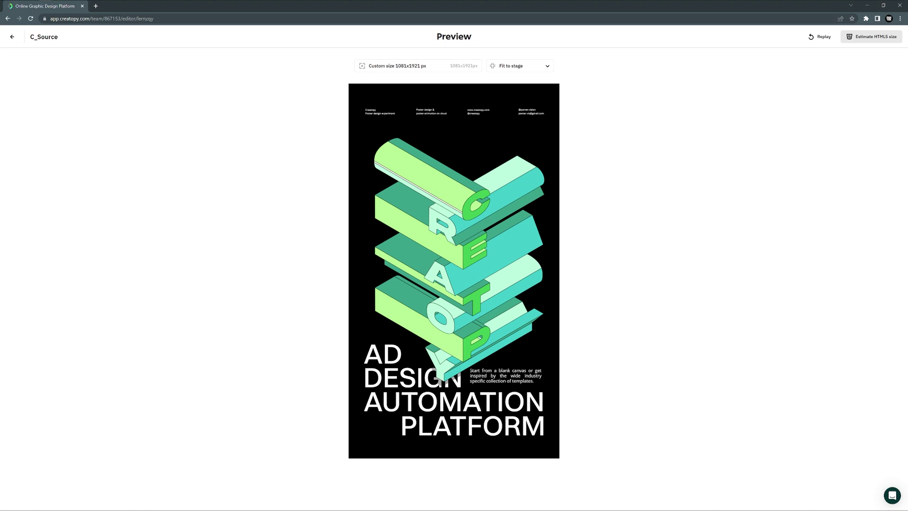
pyautogui.press('Escape')
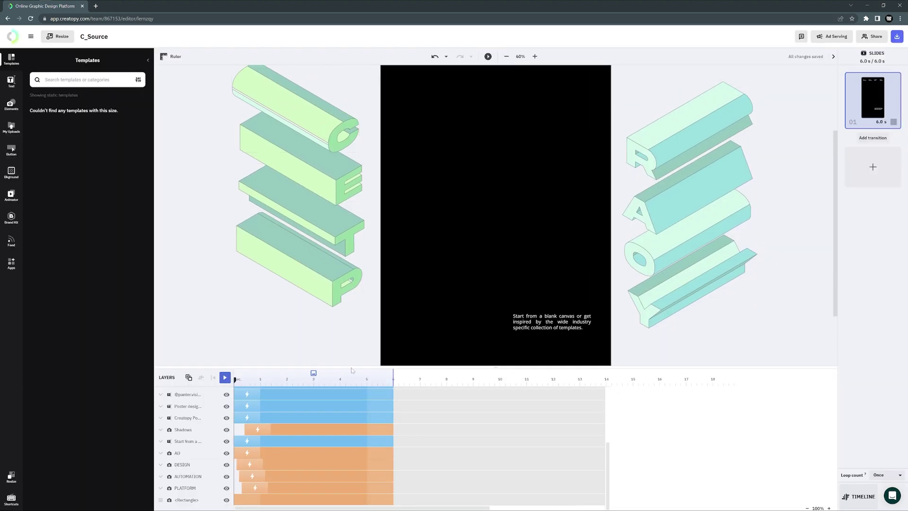
pyautogui.scroll(3, 363, 413)
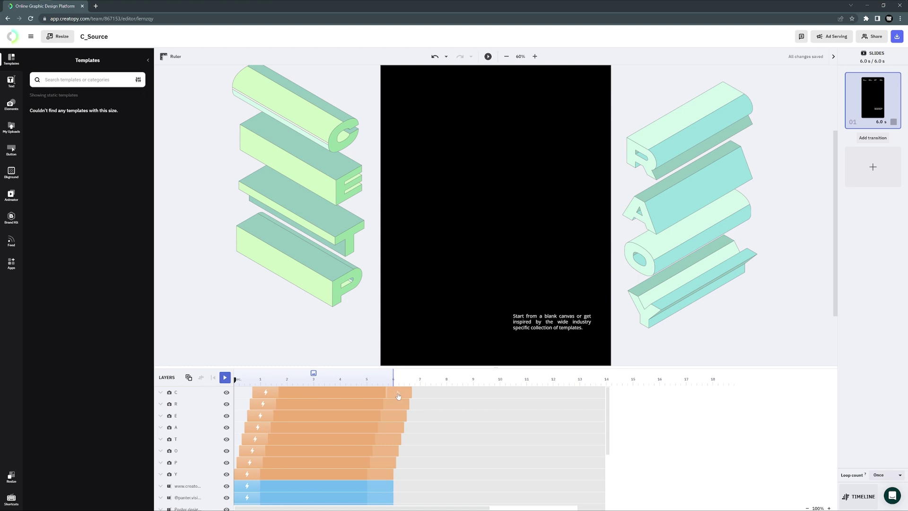
# Add a Move exit sending letter C up off the poster, ending around 3 seconds
pyautogui.click(398, 396)
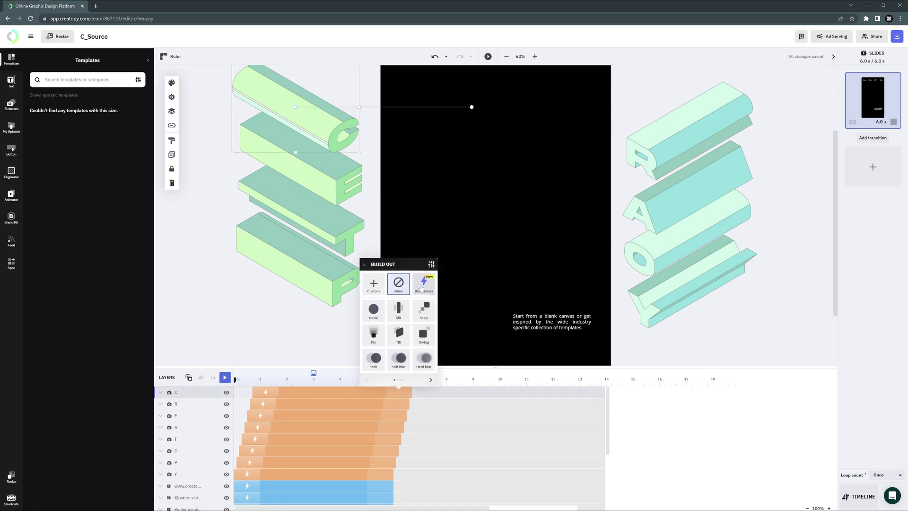
pyautogui.click(421, 287)
pyautogui.click(383, 309)
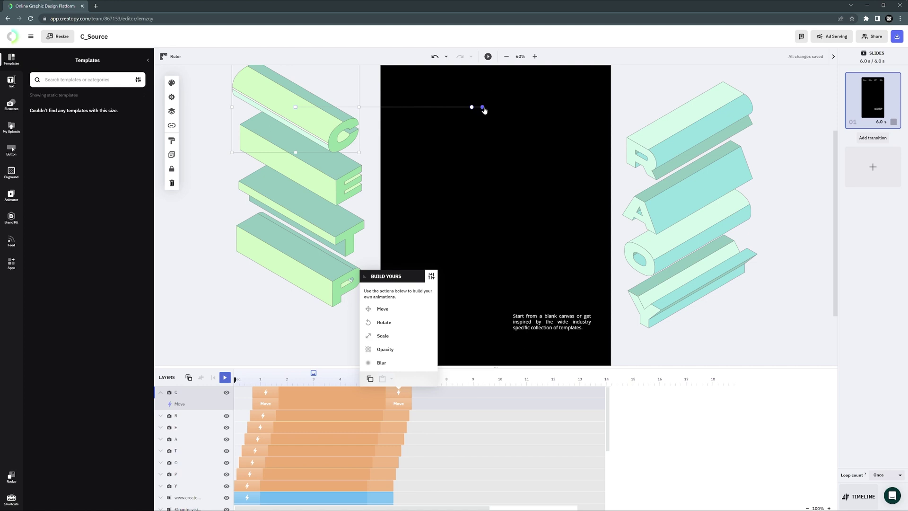
pyautogui.moveTo(484, 109); pyautogui.dragTo(488, 105)
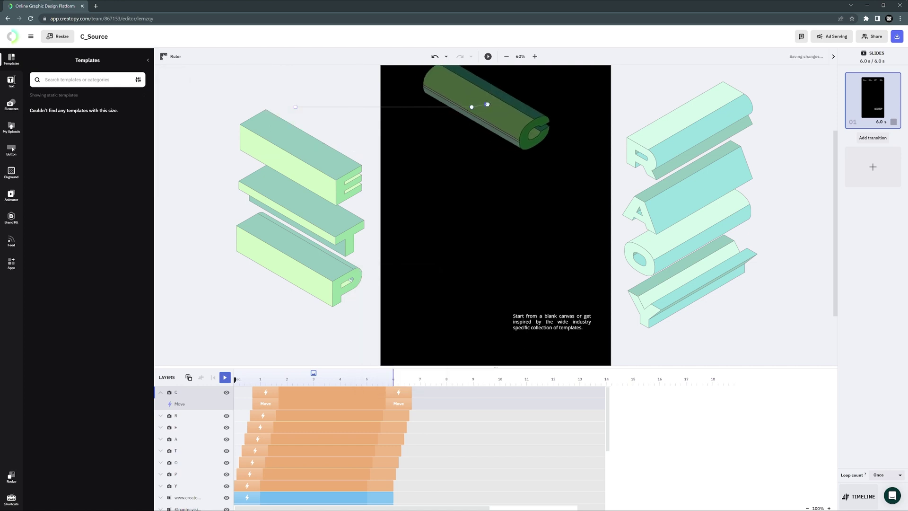
pyautogui.moveTo(487, 104); pyautogui.dragTo(471, 72)
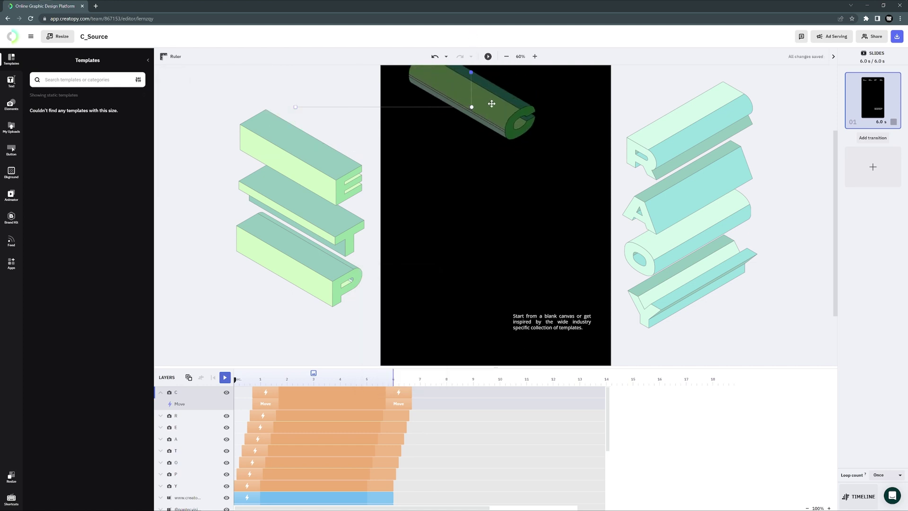
pyautogui.click(365, 380)
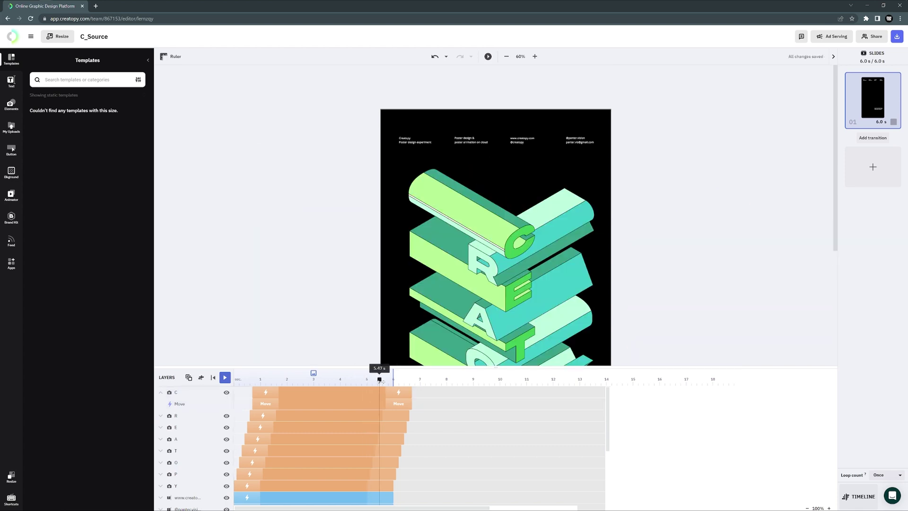
pyautogui.moveTo(379, 380); pyautogui.dragTo(329, 379)
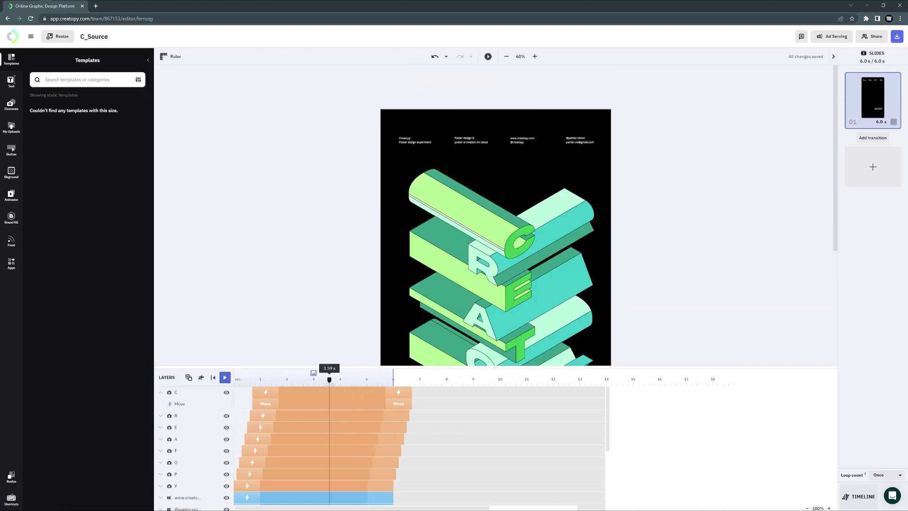
pyautogui.moveTo(413, 394)
pyautogui.mouseDown()
pyautogui.moveTo(317, 399)
pyautogui.moveTo(289, 380)
pyautogui.moveTo(314, 379)
pyautogui.mouseUp()
# Add custom Move fly-out exits to the other letters and scrub to review them
pyautogui.moveTo(409, 417); pyautogui.dragTo(351, 419)
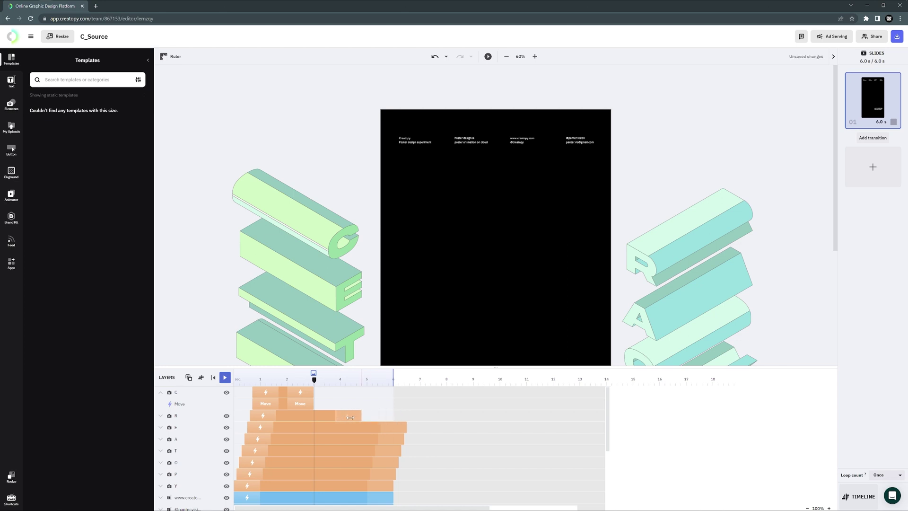
pyautogui.click(312, 418)
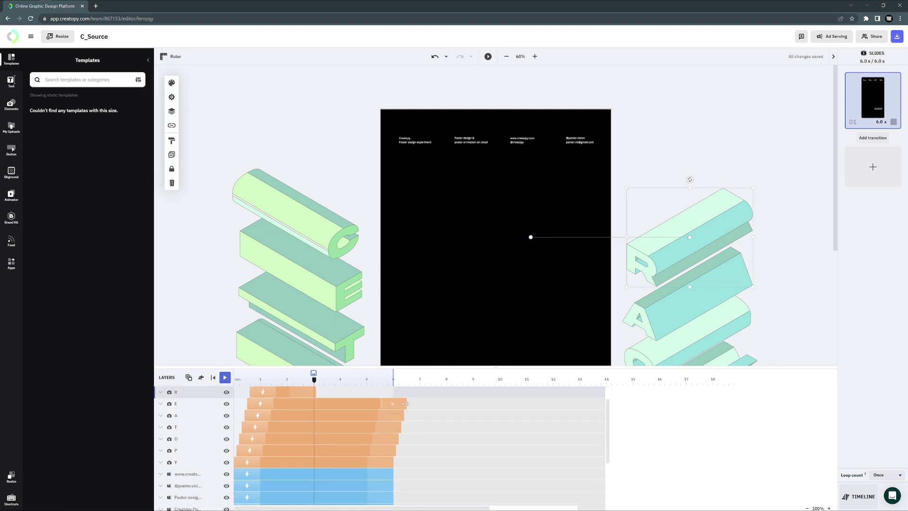
pyautogui.hotkey('ctrl', 'z')
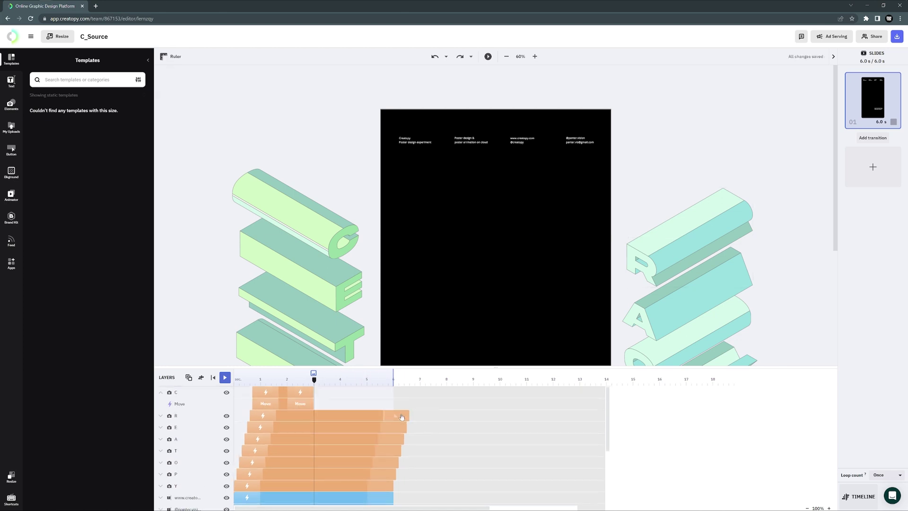
pyautogui.click(402, 417)
pyautogui.click(384, 334)
pyautogui.click(382, 369)
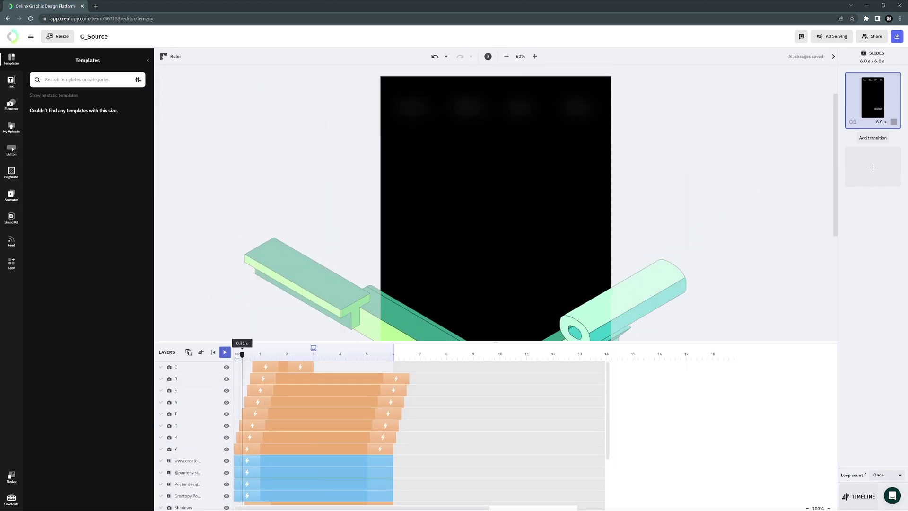
pyautogui.moveTo(238, 353)
pyautogui.mouseDown()
pyautogui.moveTo(299, 354)
pyautogui.moveTo(287, 353)
pyautogui.mouseUp()
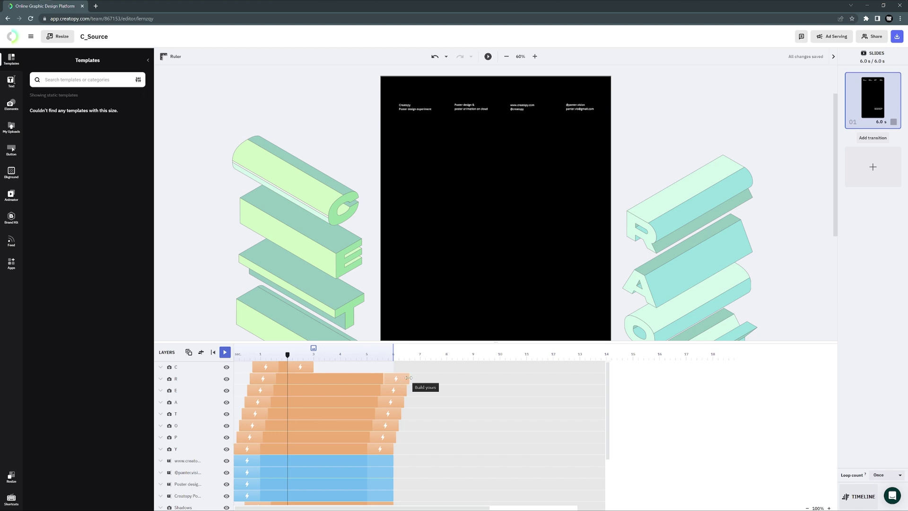
# Shorten the R, E, A, T, O and P animation bars, then preview the poster
pyautogui.moveTo(400, 382); pyautogui.dragTo(321, 382)
pyautogui.moveTo(404, 390); pyautogui.dragTo(324, 390)
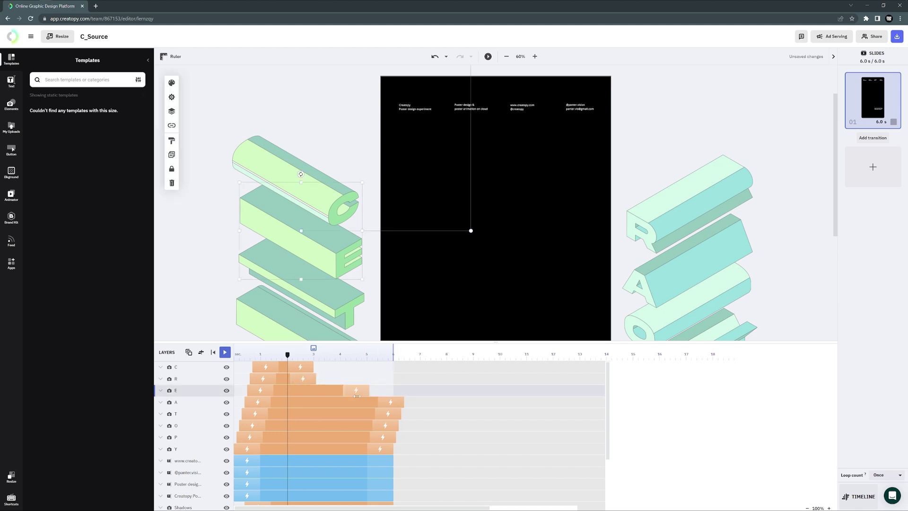
pyautogui.moveTo(402, 402)
pyautogui.mouseDown()
pyautogui.moveTo(322, 403)
pyautogui.moveTo(323, 414)
pyautogui.mouseUp()
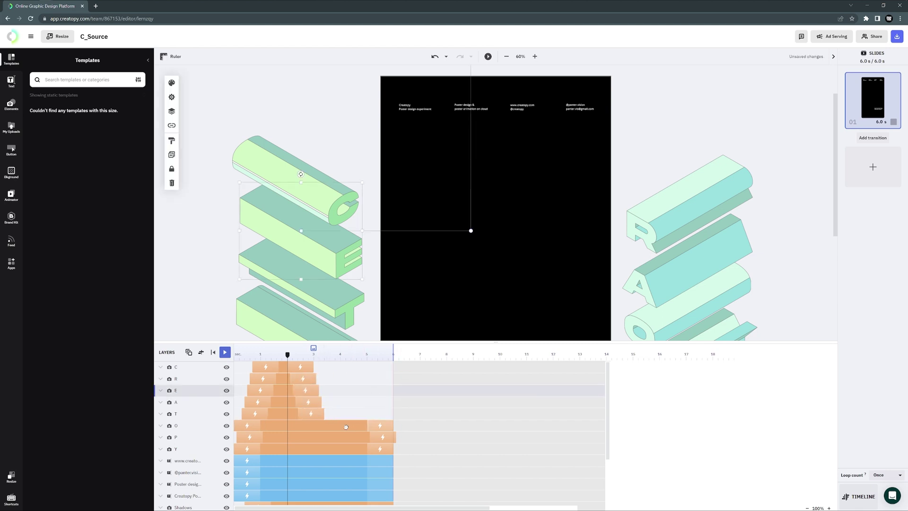
pyautogui.moveTo(395, 425)
pyautogui.mouseDown()
pyautogui.moveTo(327, 426)
pyautogui.moveTo(328, 438)
pyautogui.mouseUp()
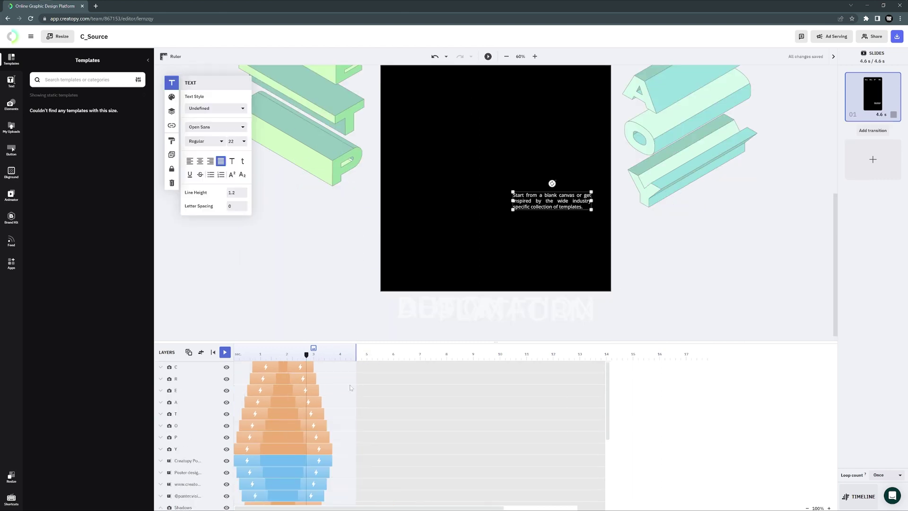
pyautogui.scroll(-5, 308, 369)
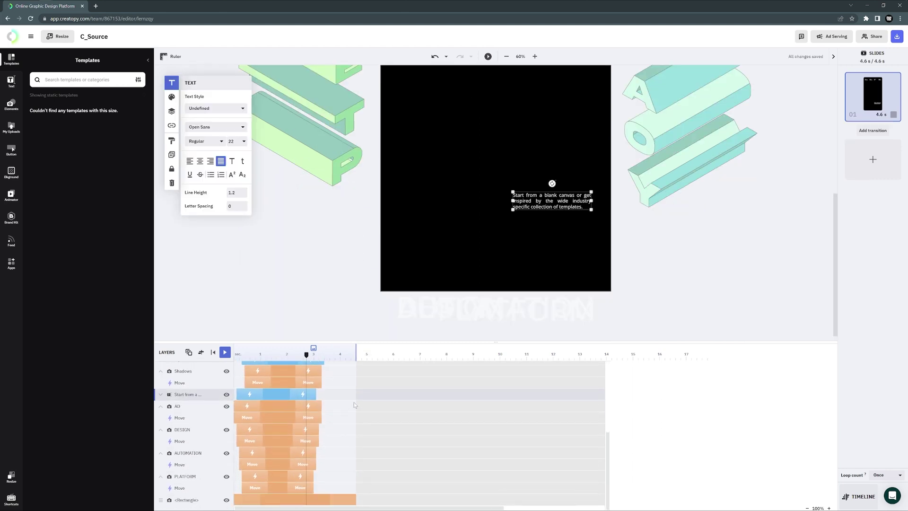
pyautogui.scroll(5, 307, 369)
pyautogui.click(488, 56)
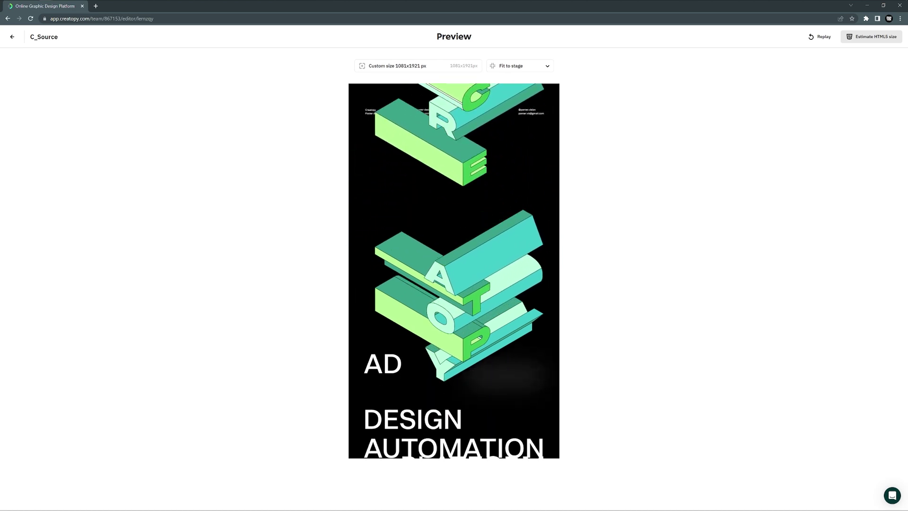
pyautogui.click(820, 42)
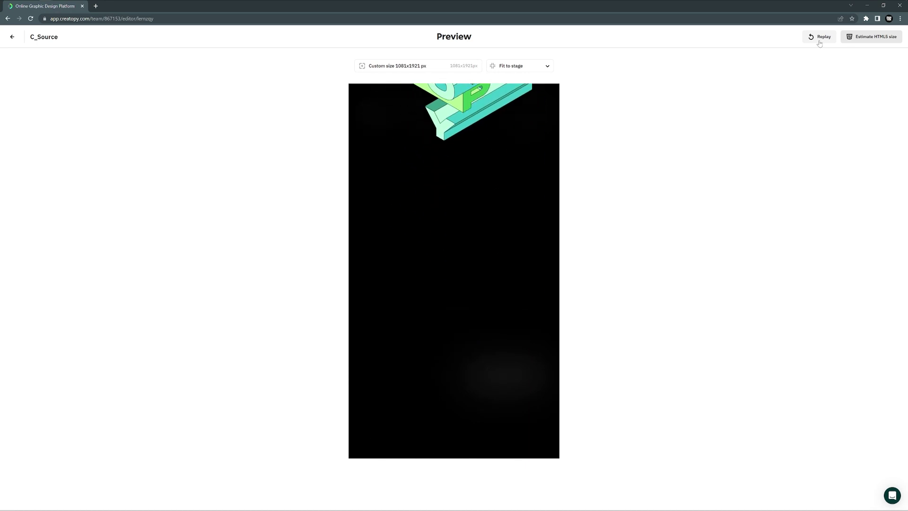